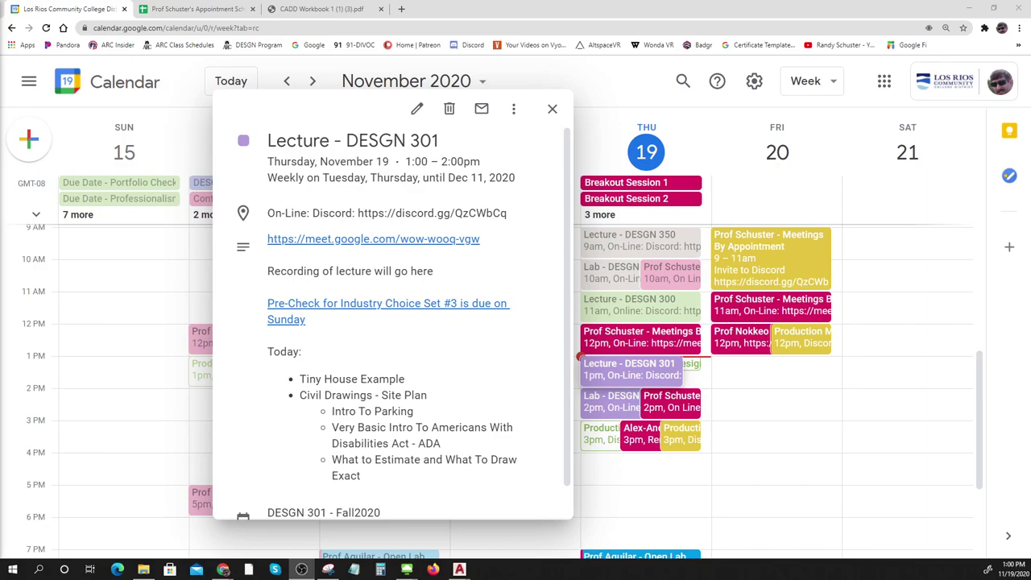
Close the lecture details, advance to the week of November 22–28, and expand all-day events.
drag(439, 141, 483, 161)
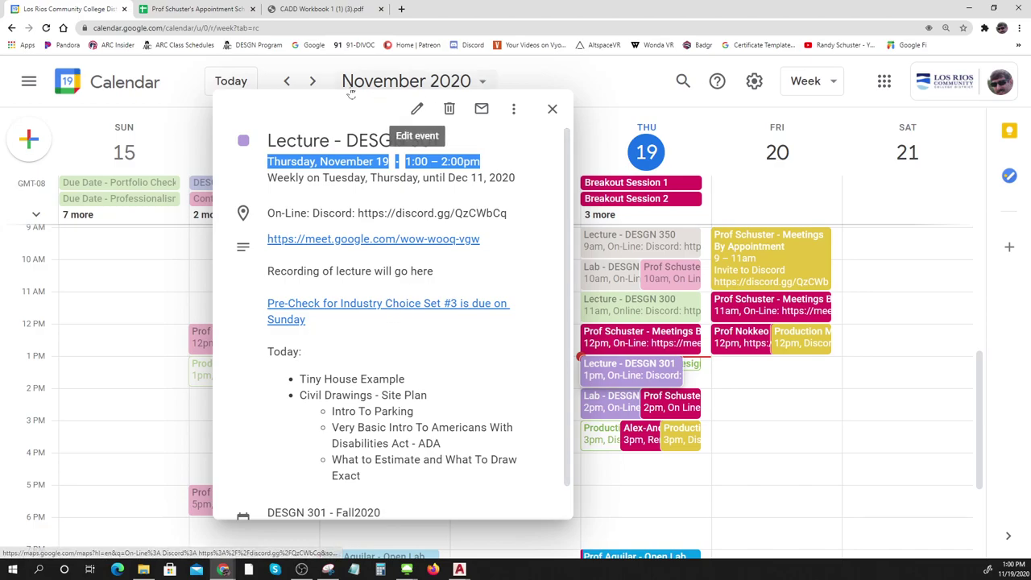
click(313, 80)
click(313, 80)
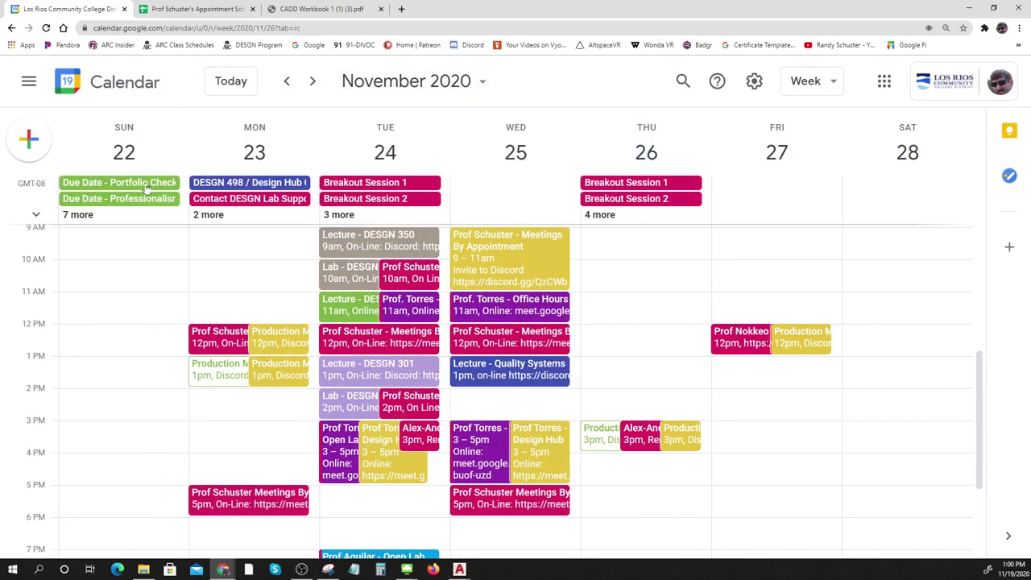
click(37, 211)
Review the Portfolio Check-Up due-date details, then return to the week of November 15–21.
click(127, 215)
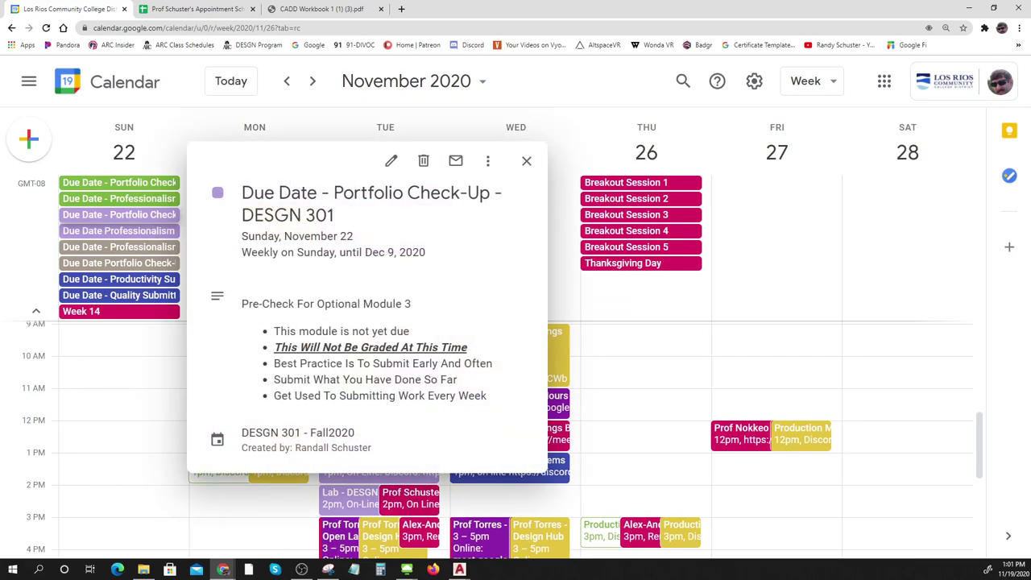
drag(248, 304, 411, 305)
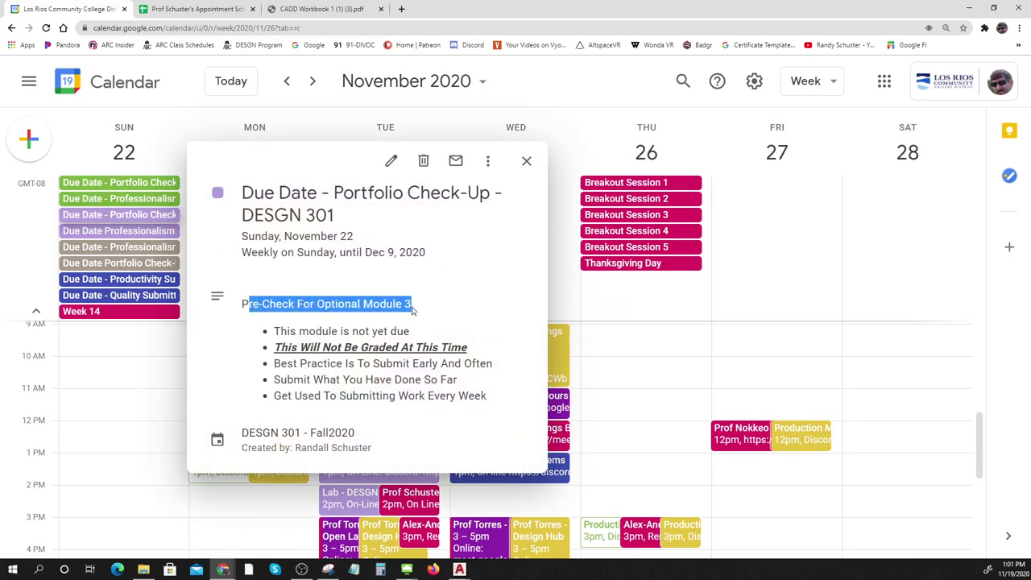
click(526, 160)
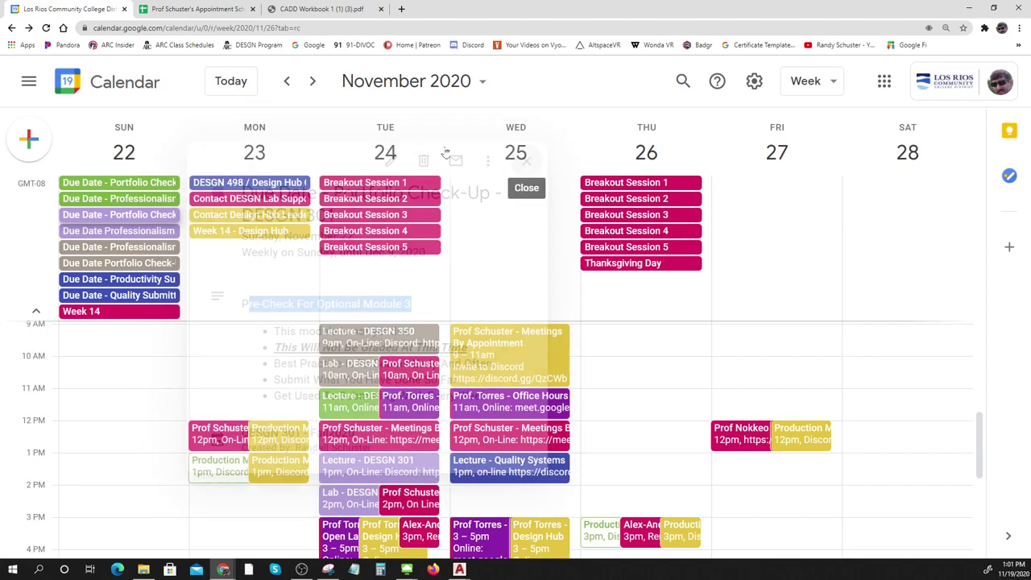
click(287, 81)
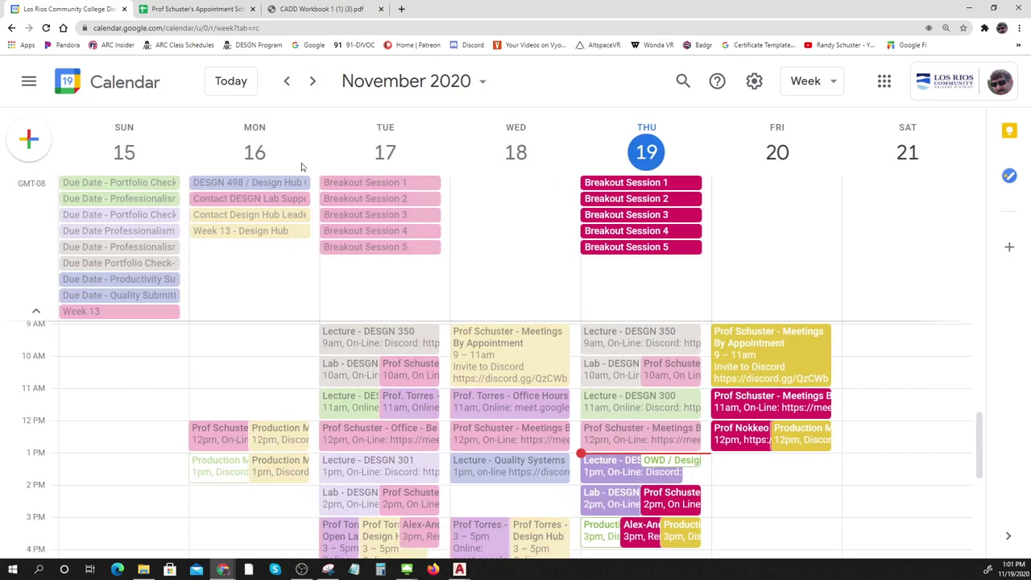
Scroll down and collapse the all-day events list.
scroll(898, 401, down, 1)
scroll(898, 401, down, 2)
click(36, 310)
Open the Thursday Lecture - DESGN 301 agenda, noting the Tiny House Example and Site Plan items, then switch to AutoCAD.
scroll(138, 323, down, 1)
click(616, 318)
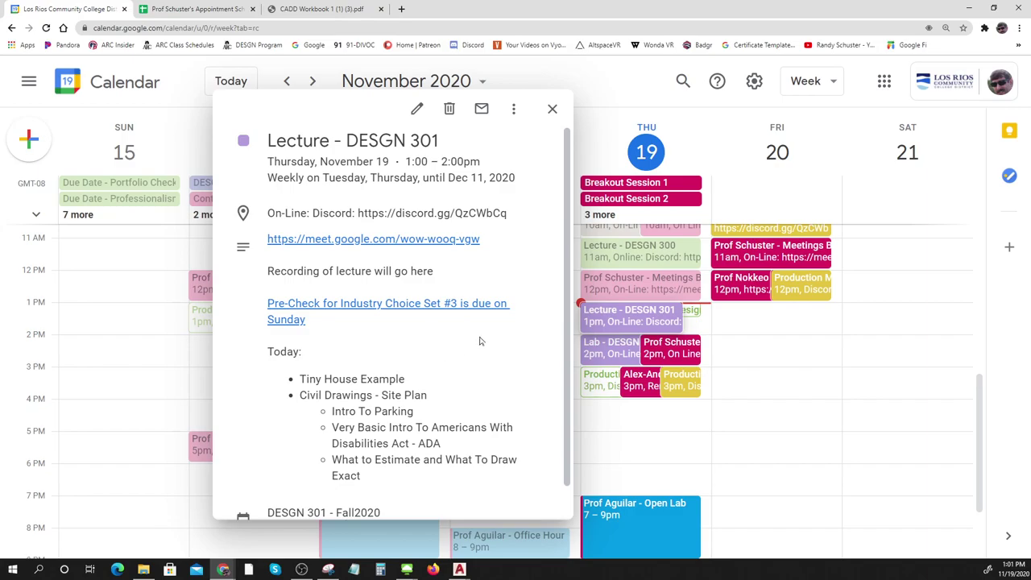
scroll(567, 264, down, 1)
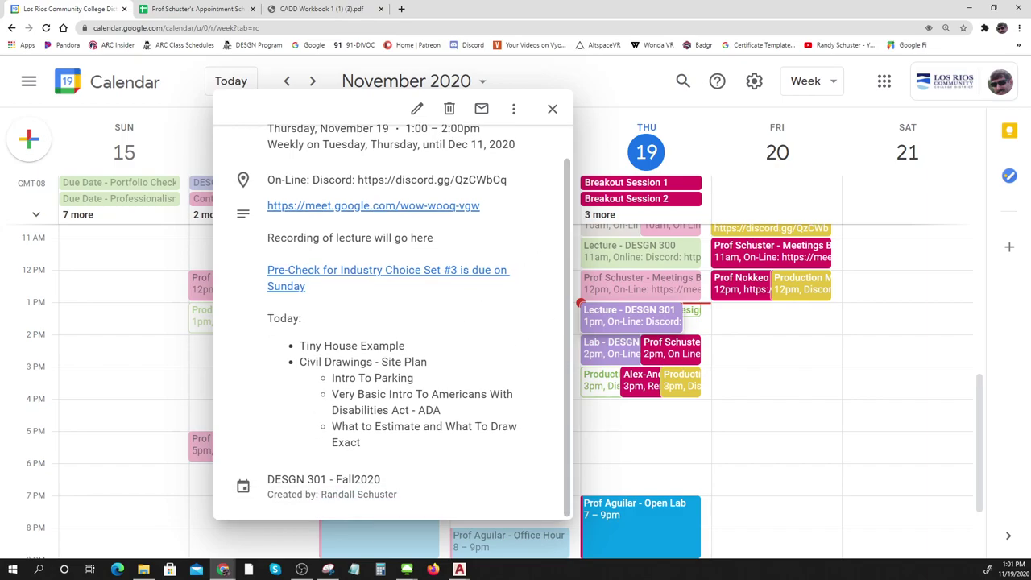
drag(298, 345, 424, 346)
drag(300, 361, 426, 363)
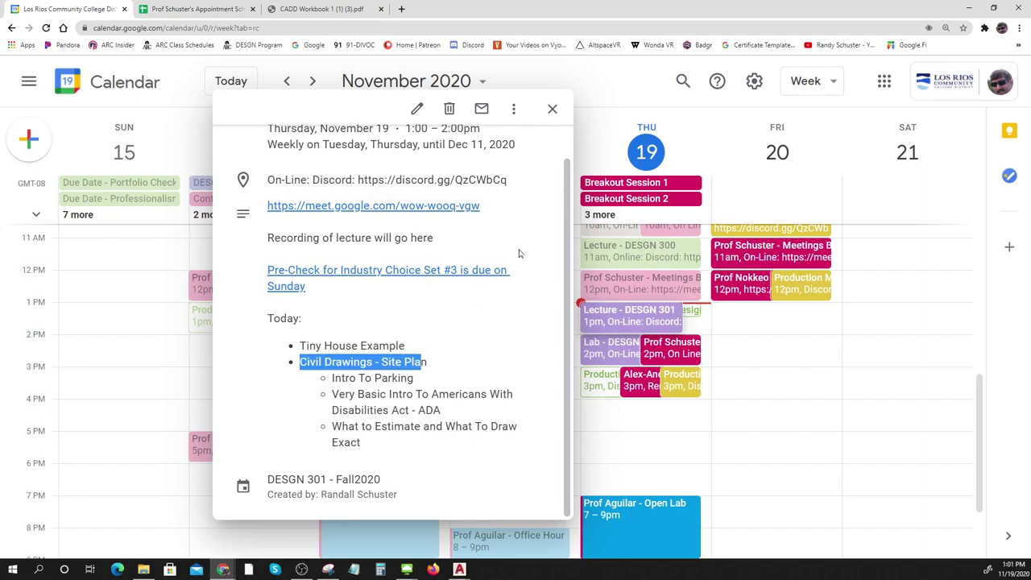
click(395, 519)
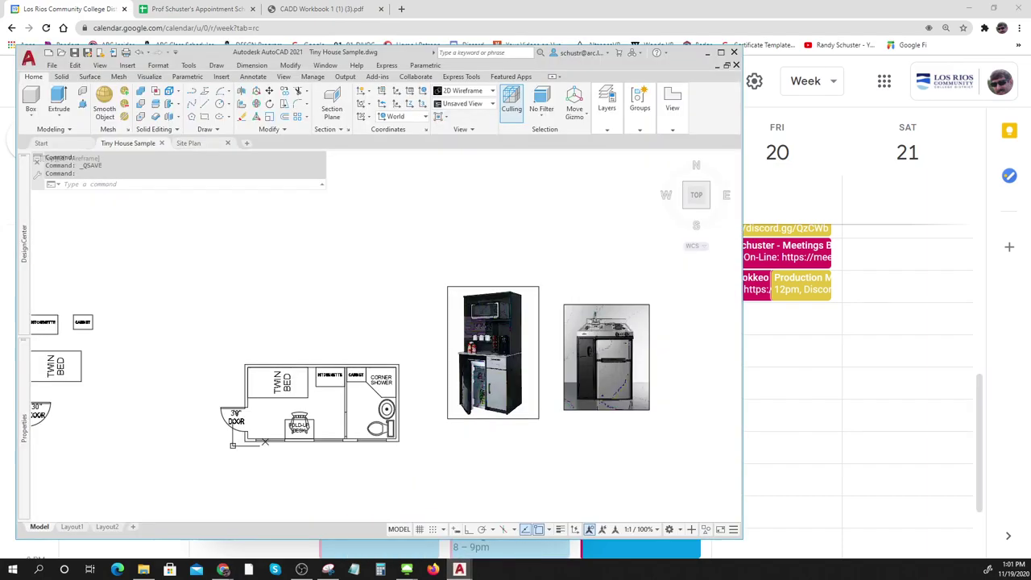
Maximize the Tiny House Sample window and zoom and pan to centre the floor plan.
click(721, 52)
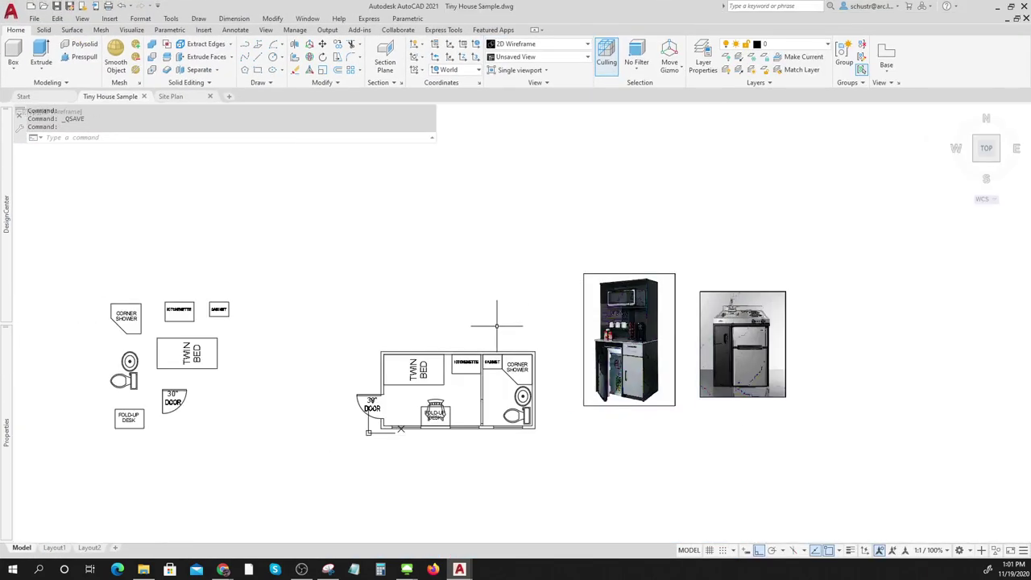
scroll(426, 443, up, 5)
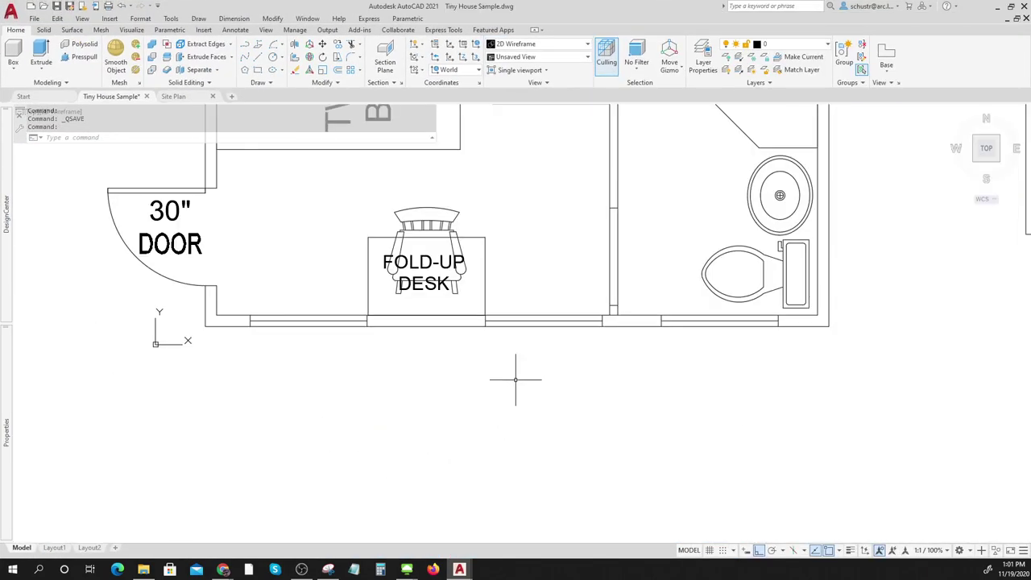
scroll(518, 435, down, 2)
drag(515, 380, 492, 458)
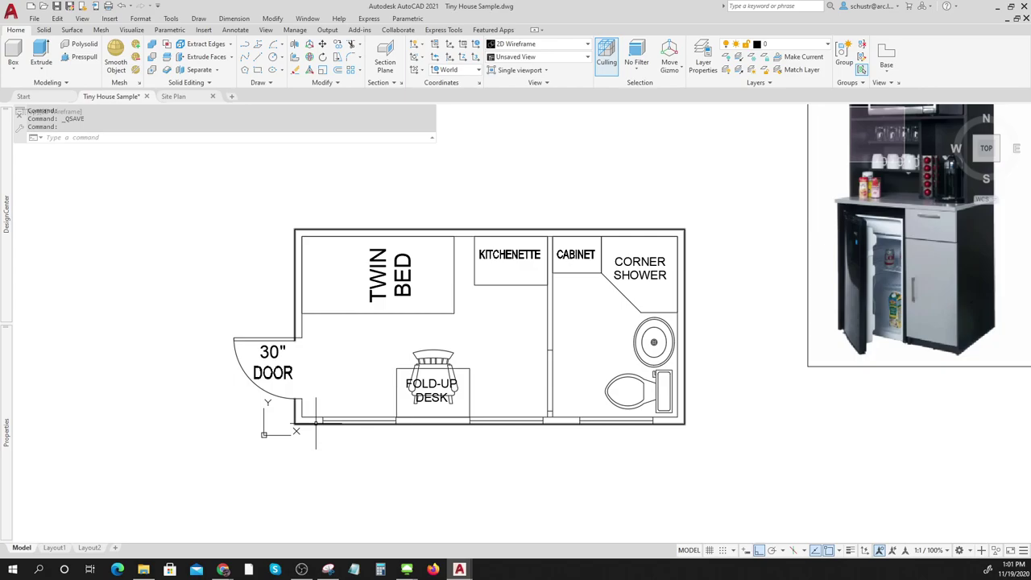
mouse_move(315, 420)
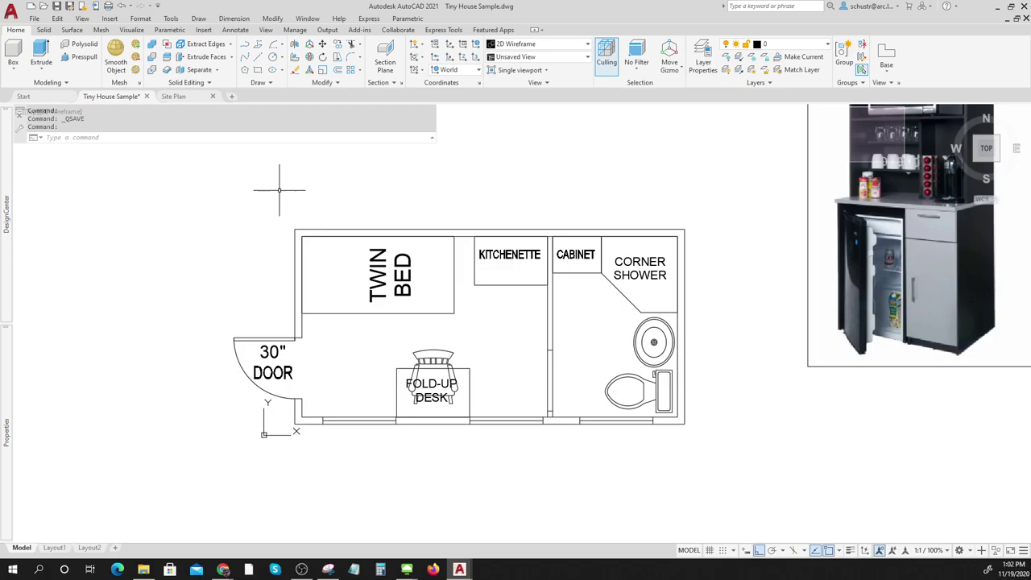
Measure the top wall corner to corner with DIST, confirming Distance = 16'-0".
text(dist)
key(Return)
click(296, 230)
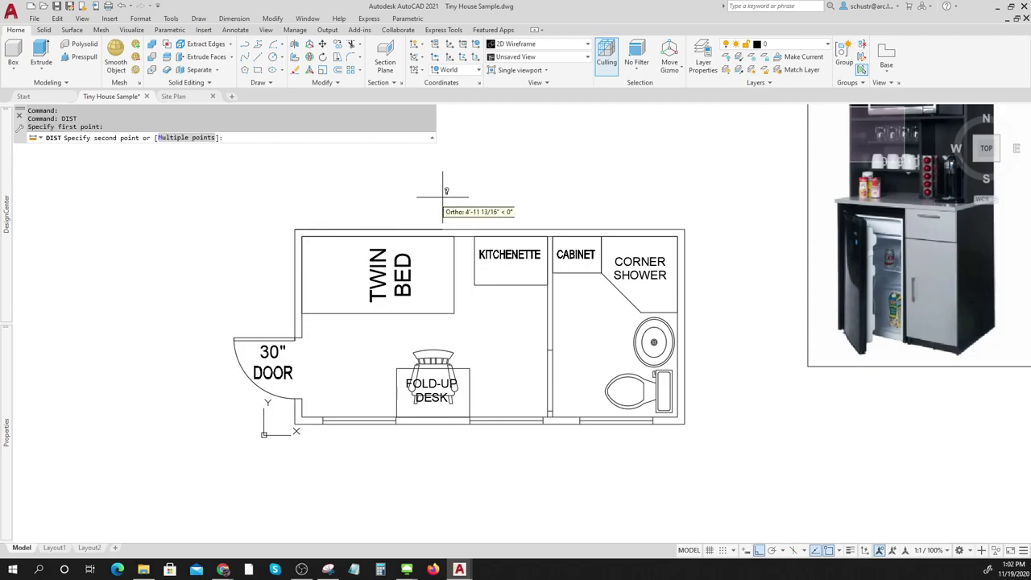
click(686, 229)
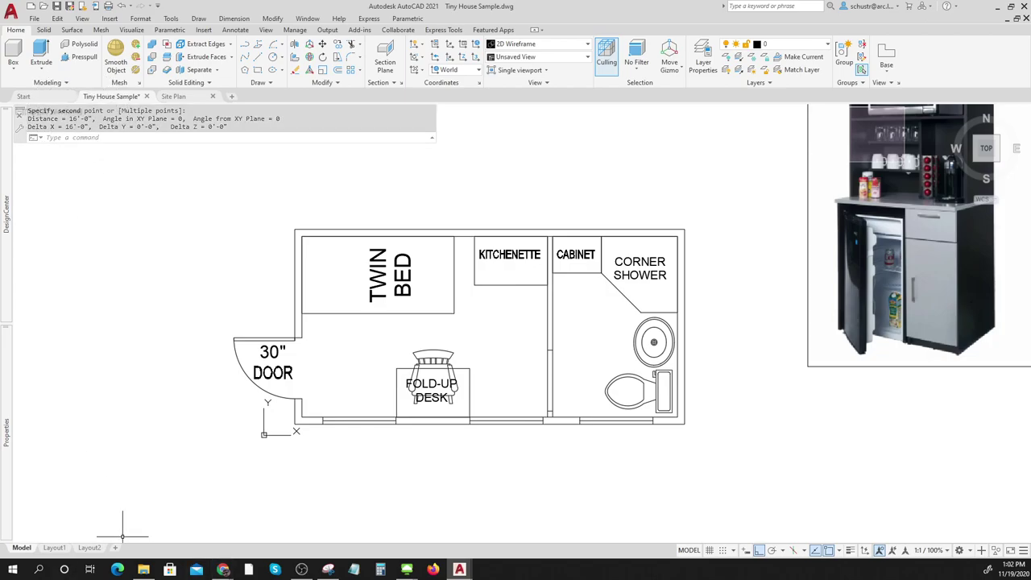
click(223, 569)
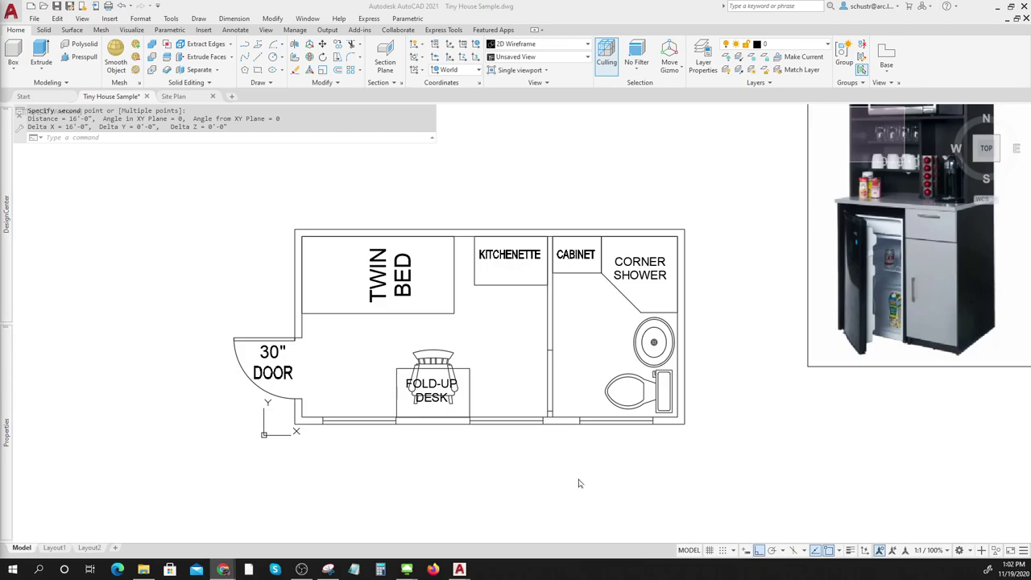
scroll(636, 438, down, 2)
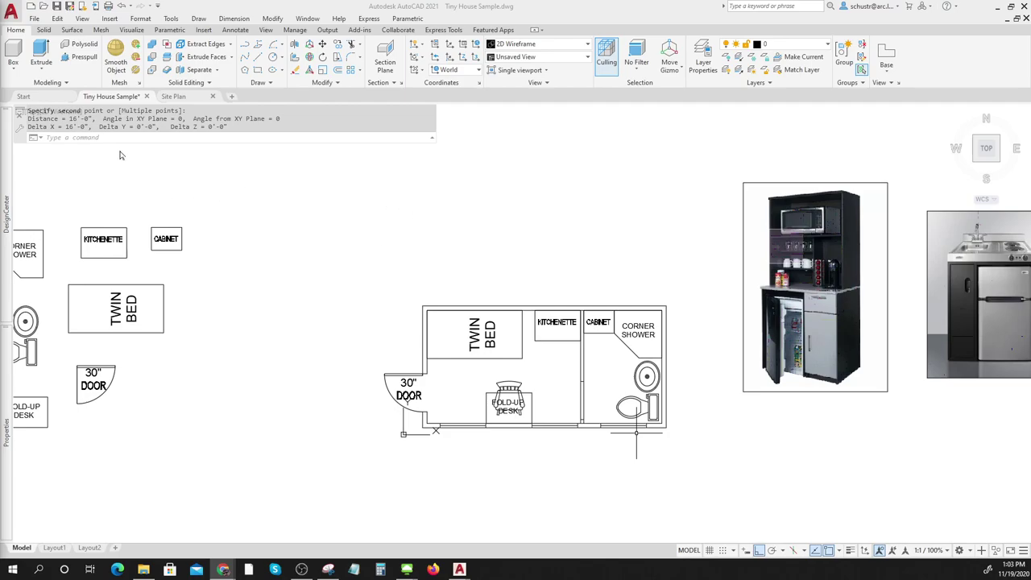
click(45, 136)
text(unit)
key(BackSpace)
key(BackSpace)
key(BackSpace)
key(BackSpace)
text(units)
key(Return)
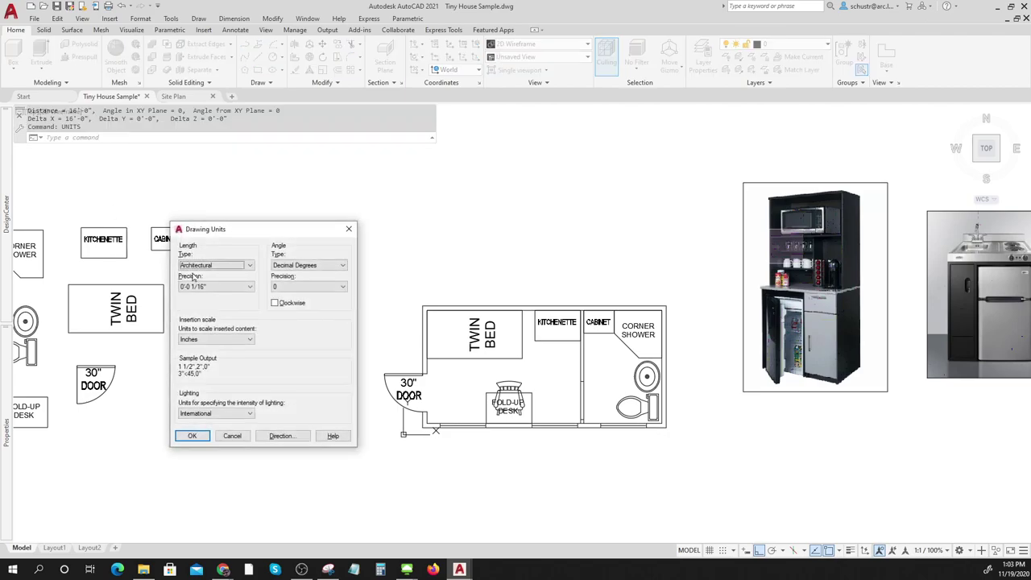
click(247, 273)
click(195, 344)
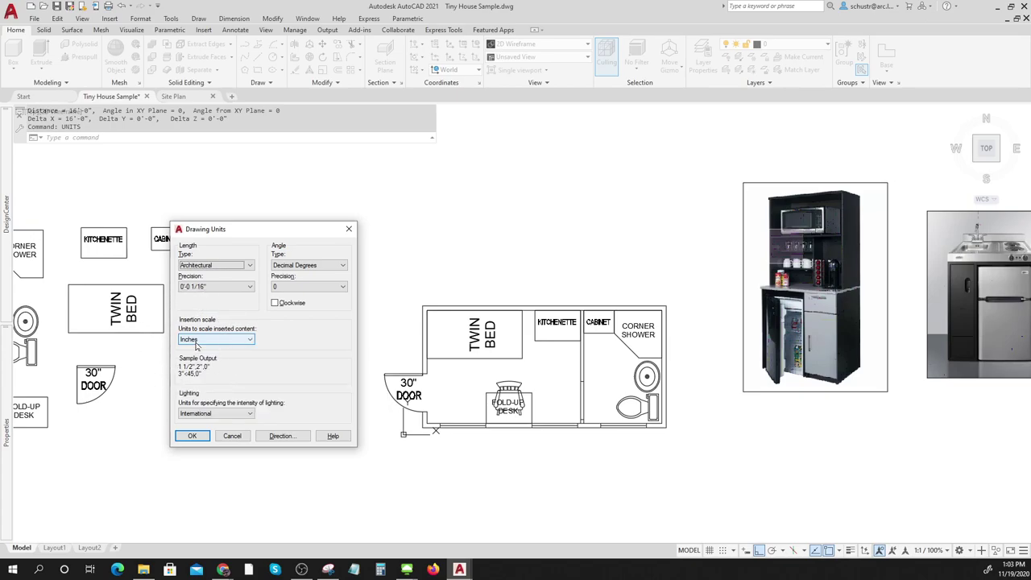
click(204, 269)
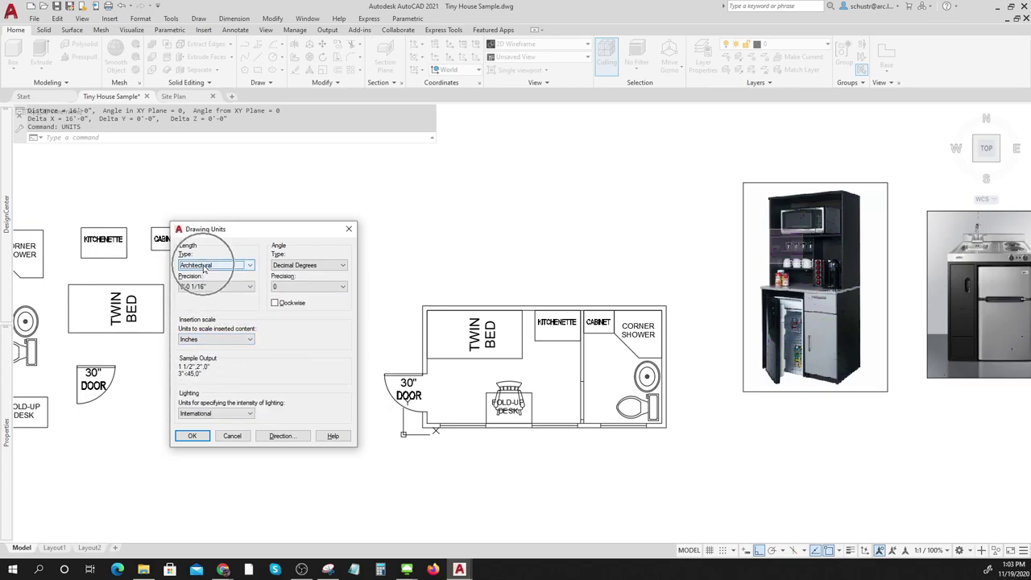
click(186, 290)
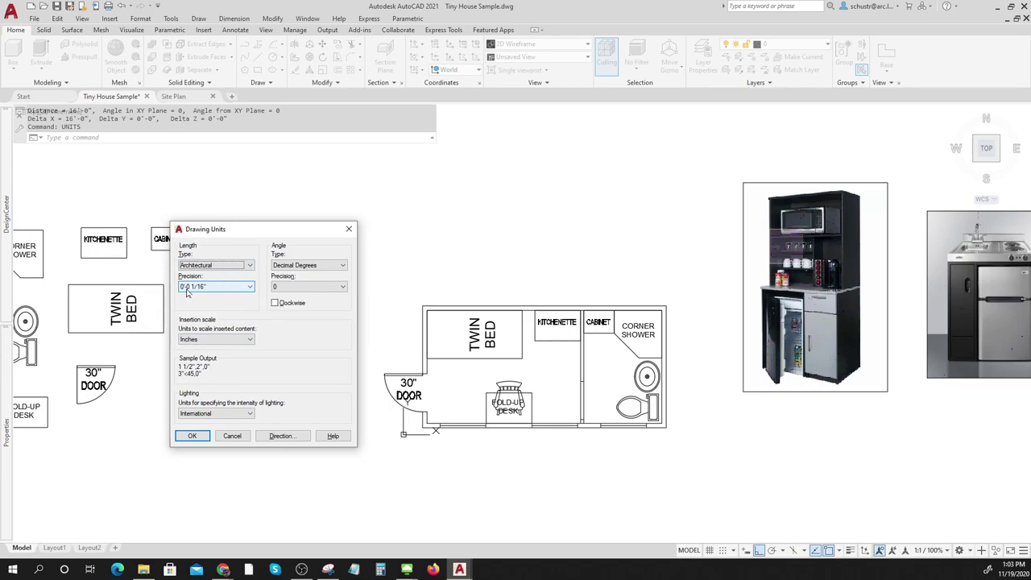
click(191, 436)
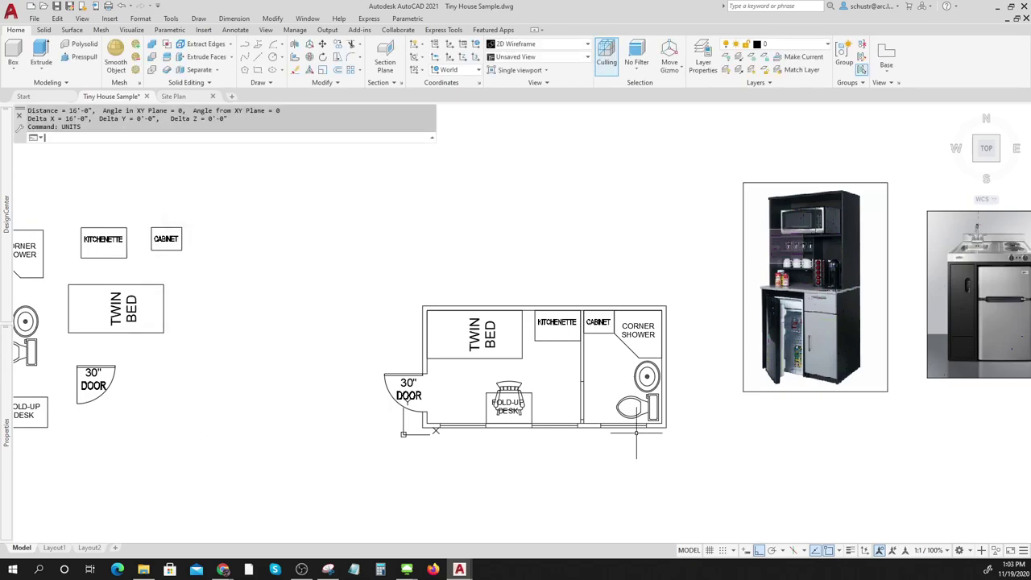
click(701, 61)
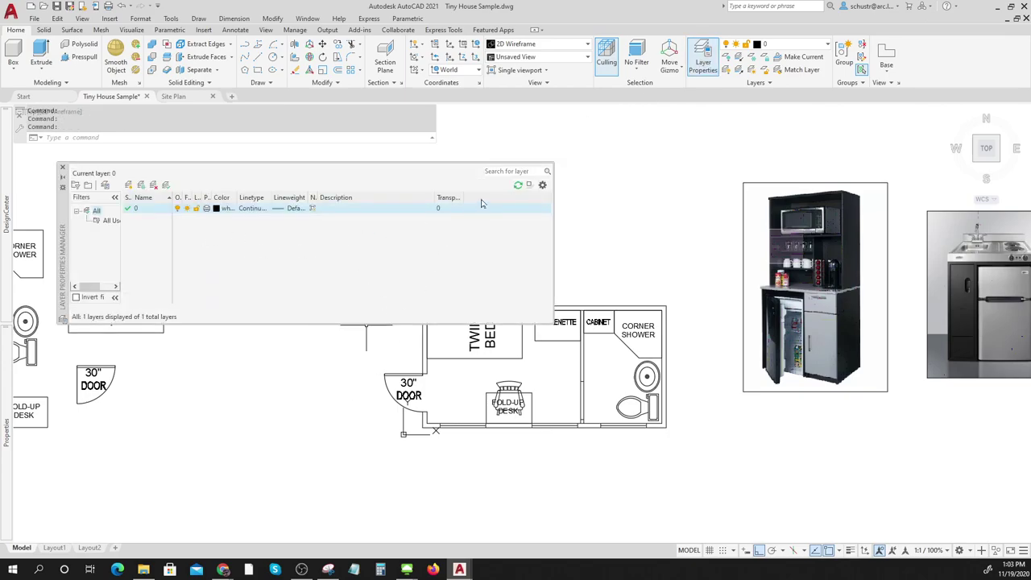
click(62, 167)
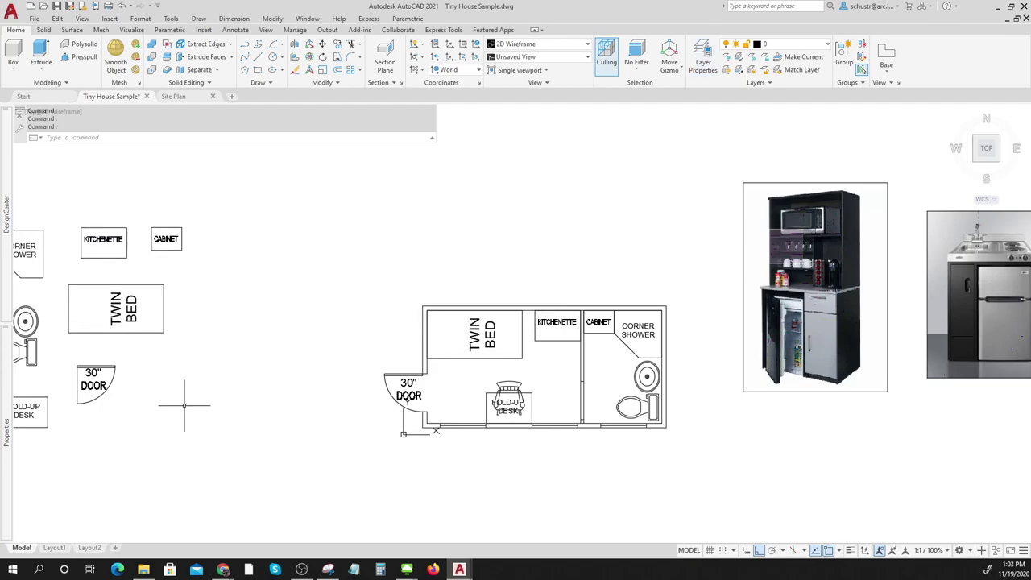
scroll(184, 405, down, 3)
scroll(132, 405, up, 8)
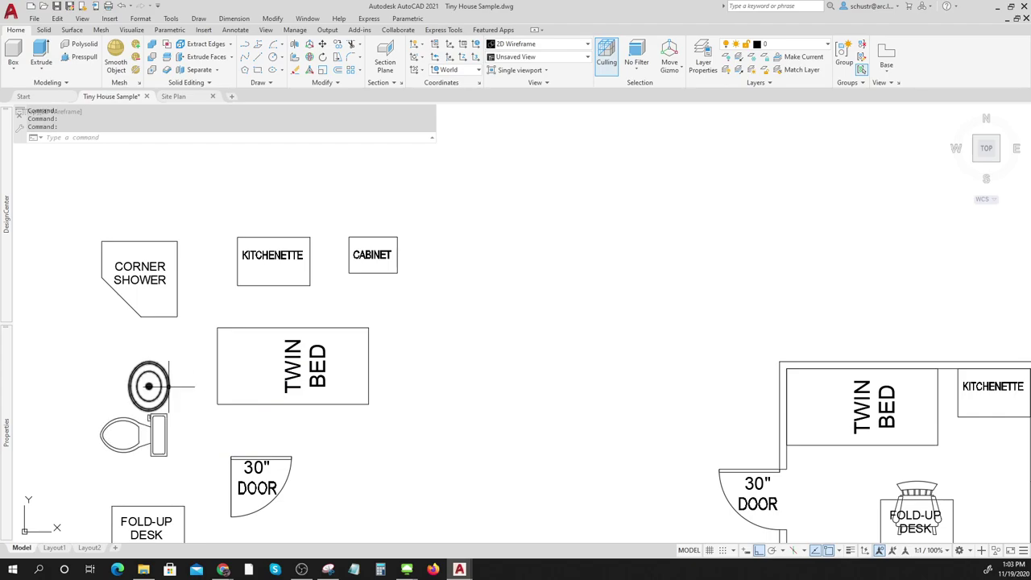
drag(198, 391, 184, 340)
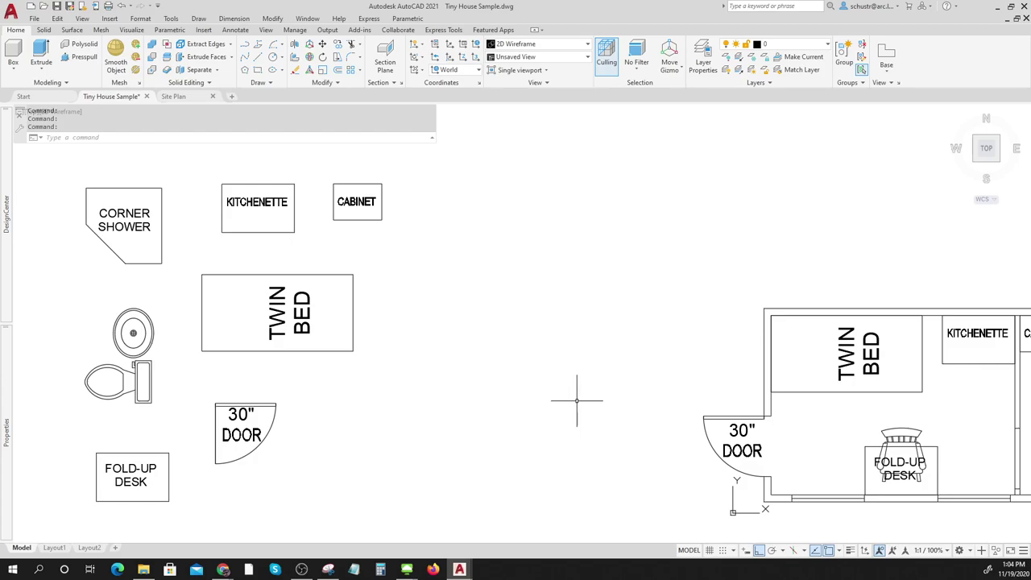
scroll(571, 413, down, 4)
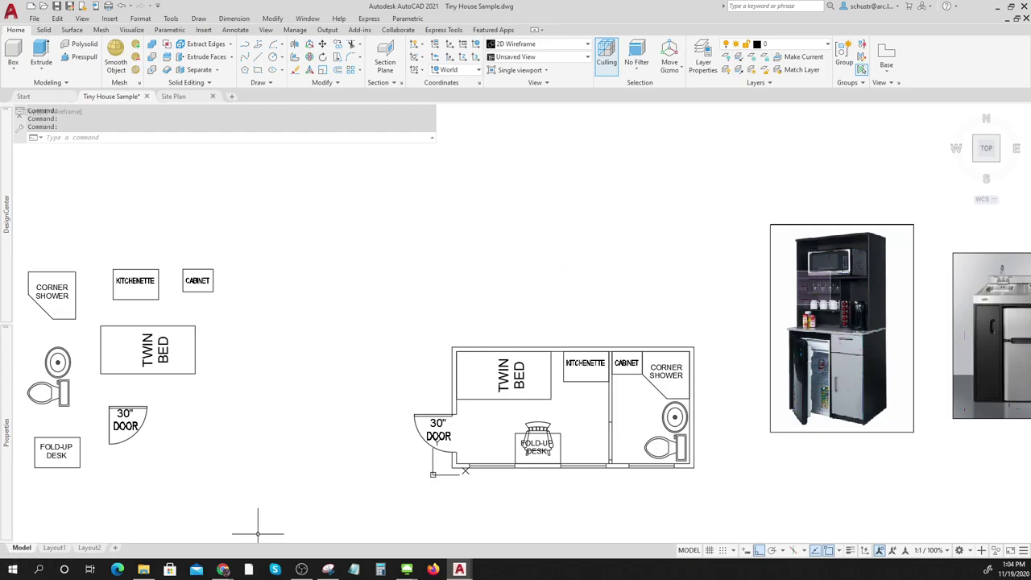
Calculate 8 × 16 = 128 in Windows Calculator, then minimize it.
click(380, 569)
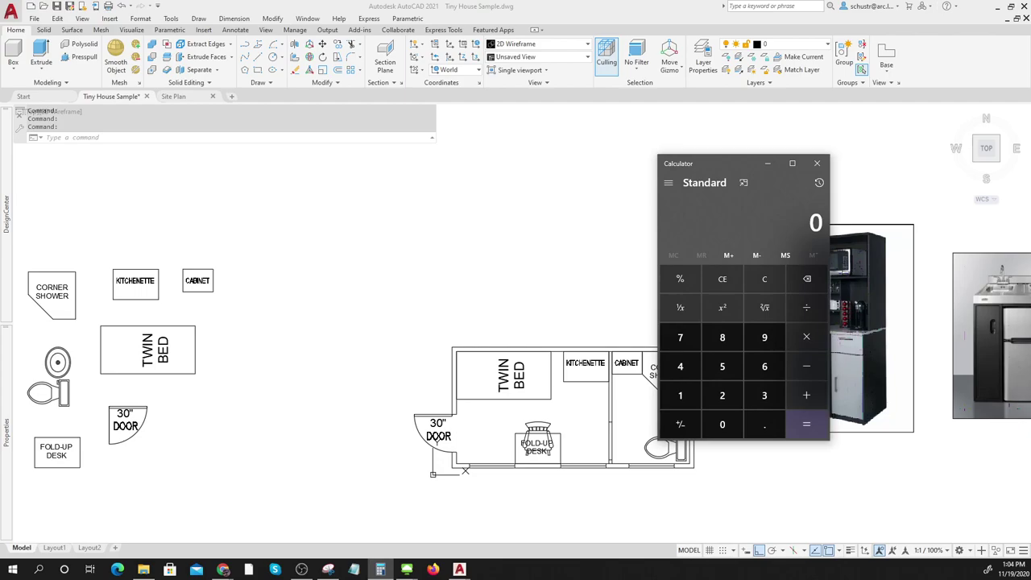
text(8 × )
text(16)
key(Return)
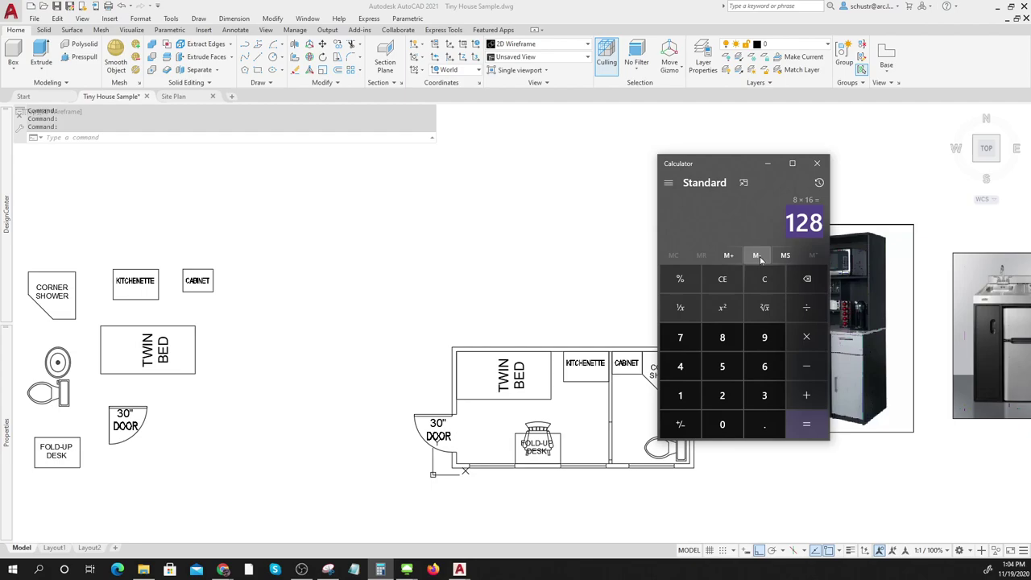
click(769, 164)
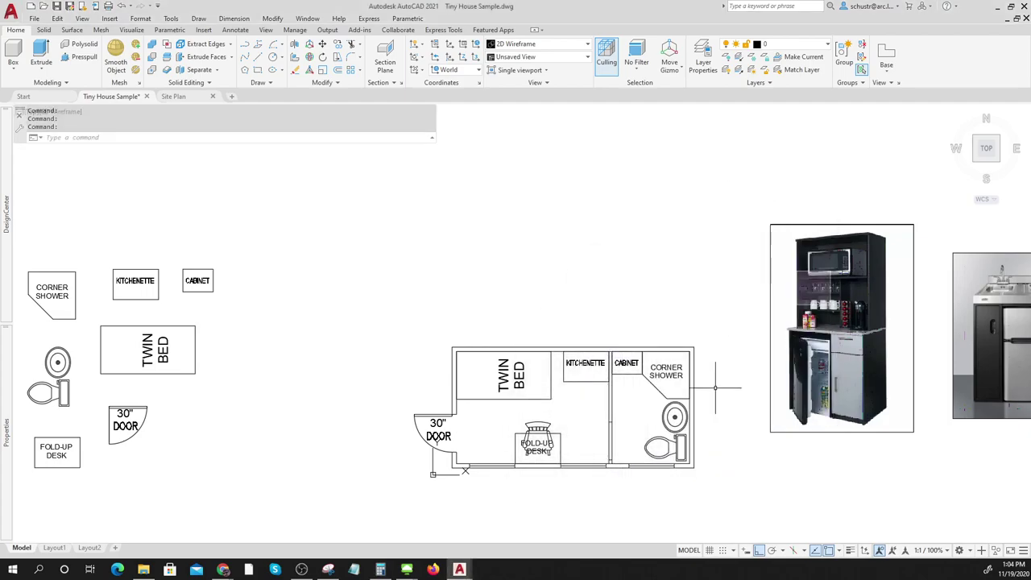